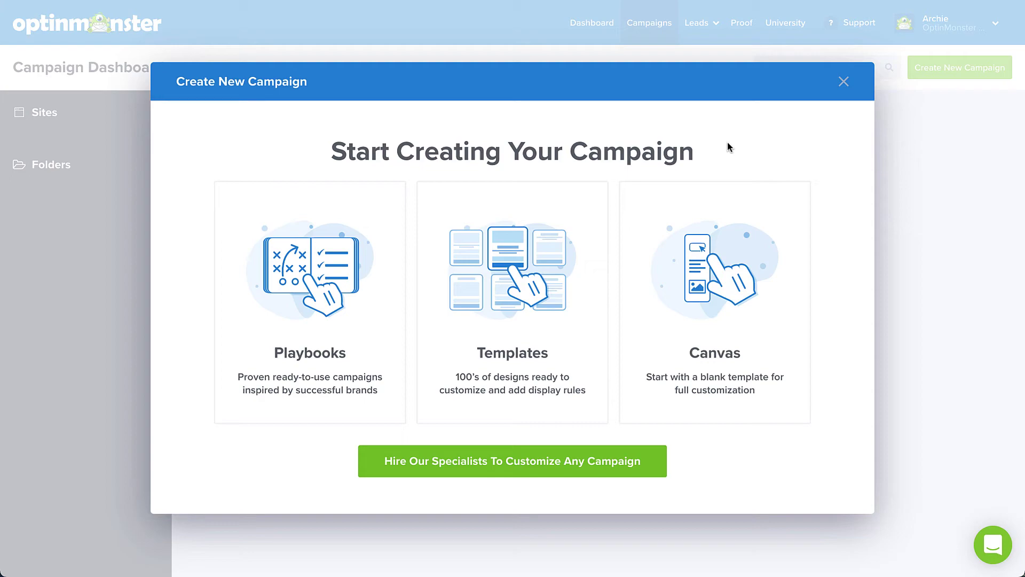
Step: Scroll through the template grid, then close the Create New Campaign modal to reach the empty dashboard
{"action": "left_click", "coordinate": [574, 241]}
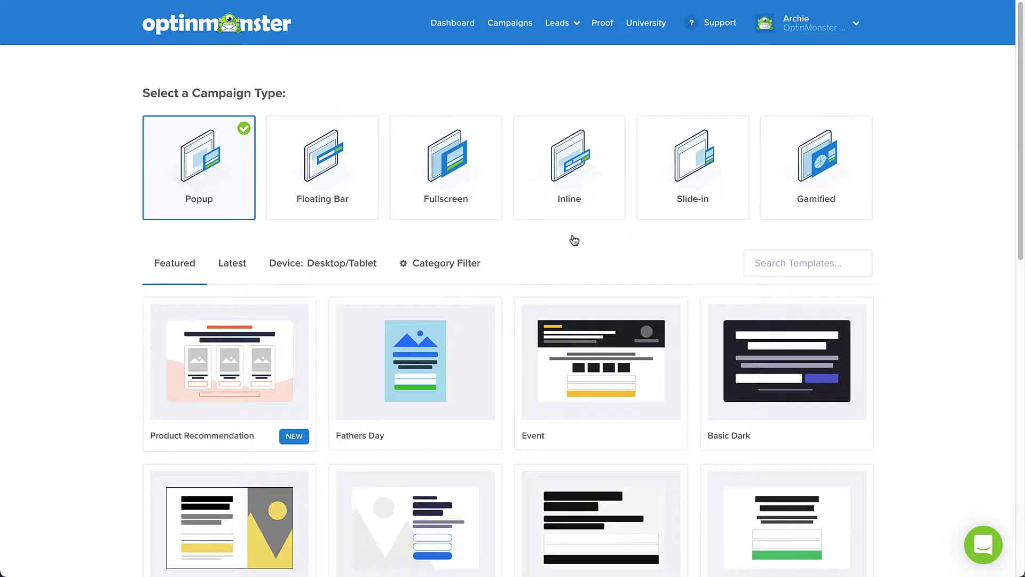
{"action": "scroll", "coordinate": [574, 241], "scroll_direction": "down", "scroll_amount": 4}
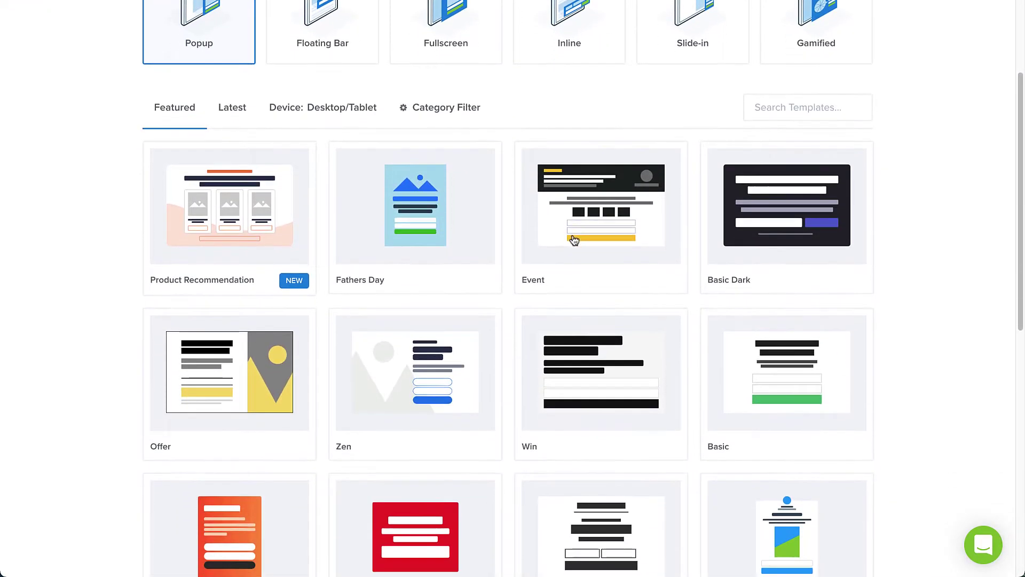
{"action": "scroll", "coordinate": [574, 240], "scroll_direction": "down", "scroll_amount": 2}
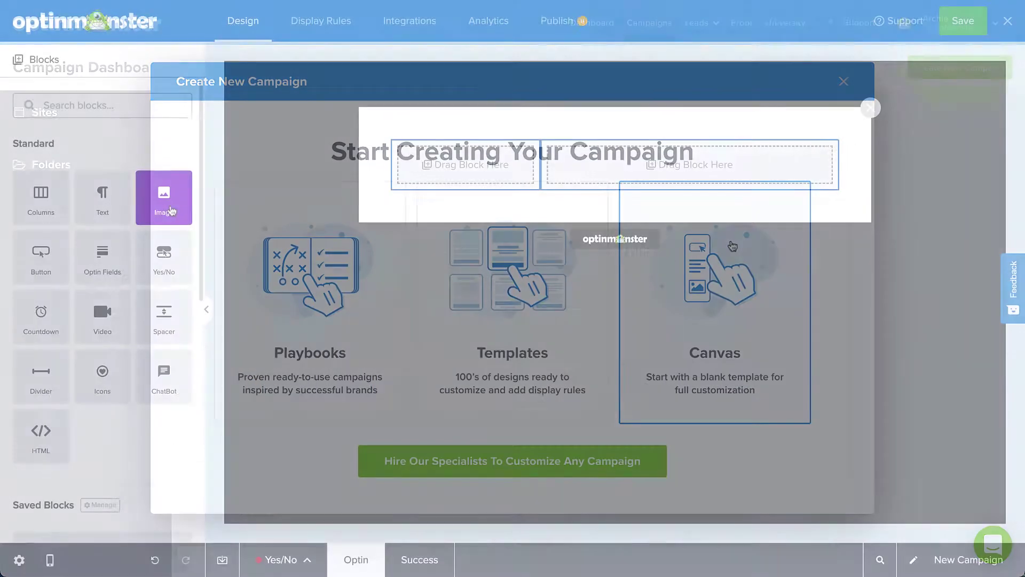
{"action": "left_click_drag", "start_coordinate": [164, 197], "coordinate": [406, 173]}
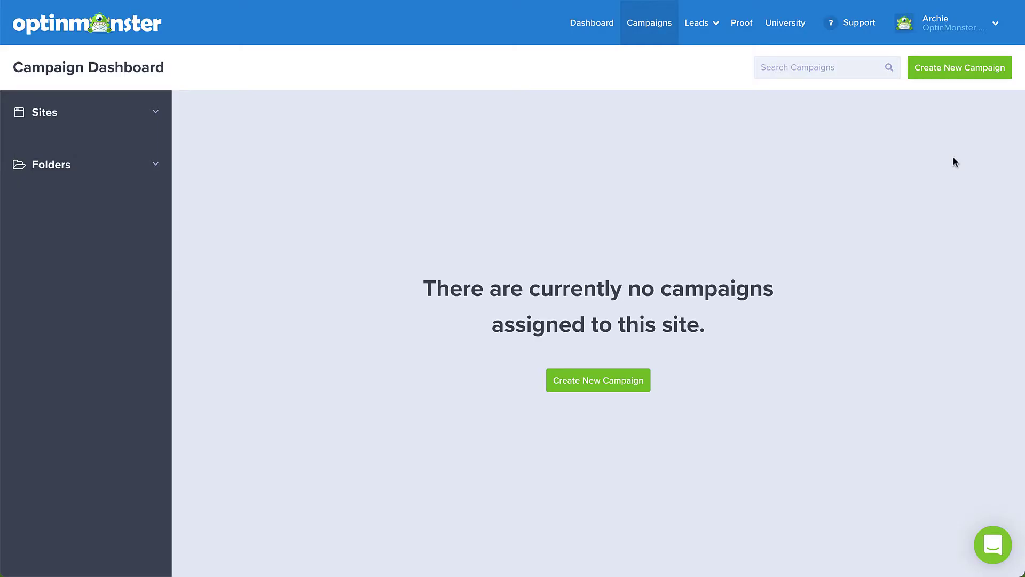
Step: Create a blank Canvas popup named 'Newsletter Signup (Custom Design)' for the Simply Natural site
{"action": "left_click", "coordinate": [964, 73]}
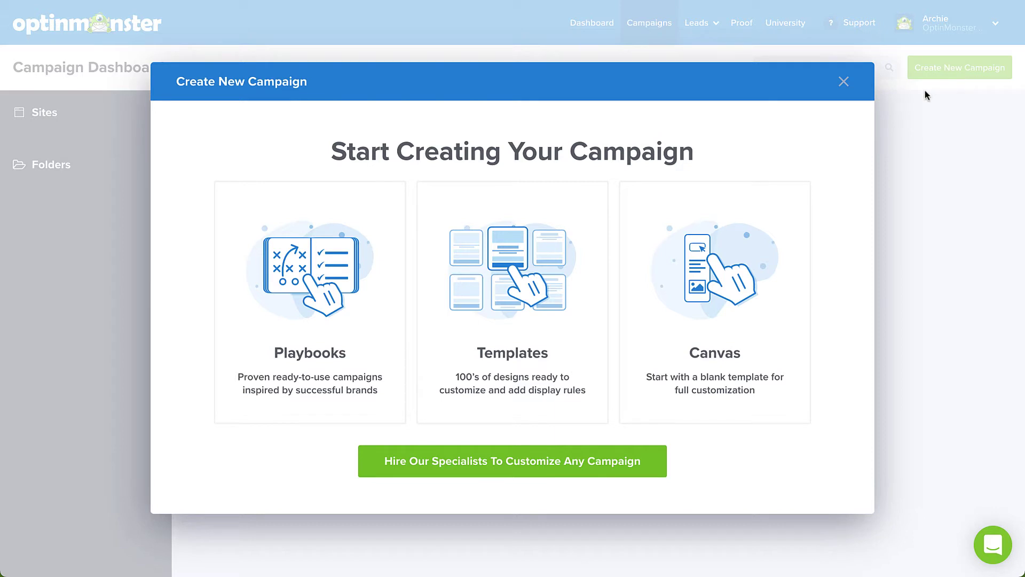
{"action": "left_click", "coordinate": [781, 216]}
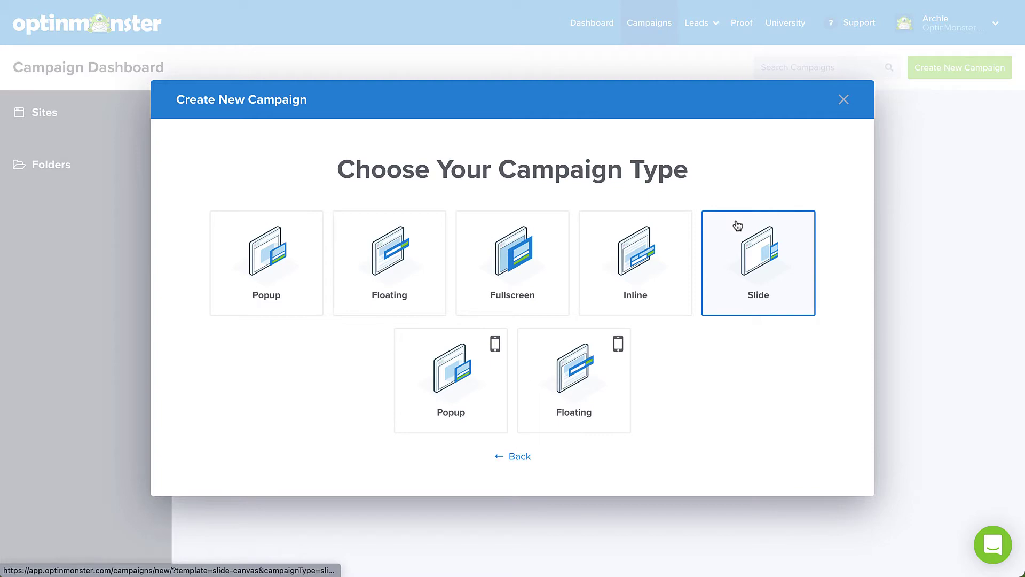
{"action": "left_click", "coordinate": [296, 267]}
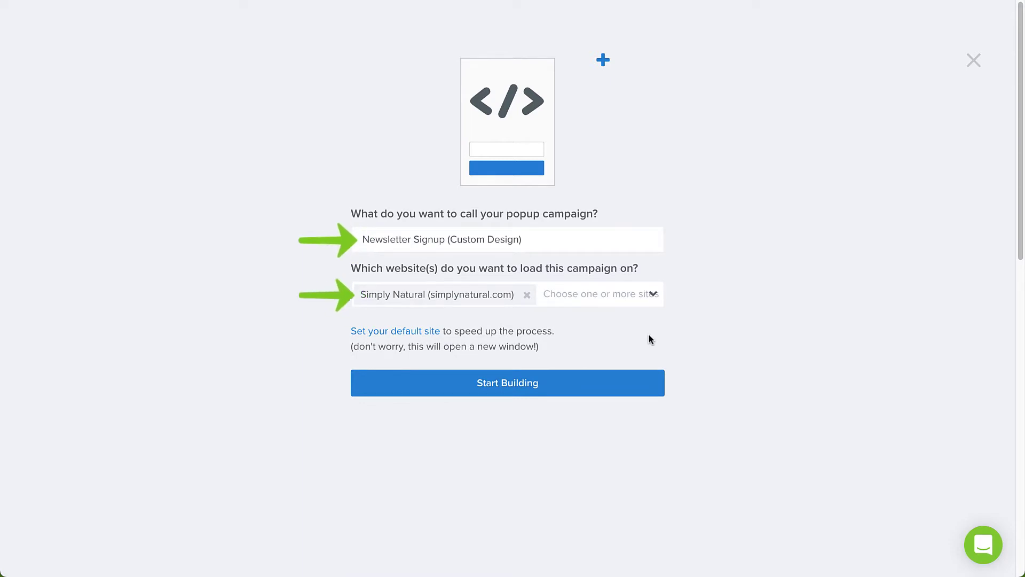
{"action": "left_click", "coordinate": [619, 383]}
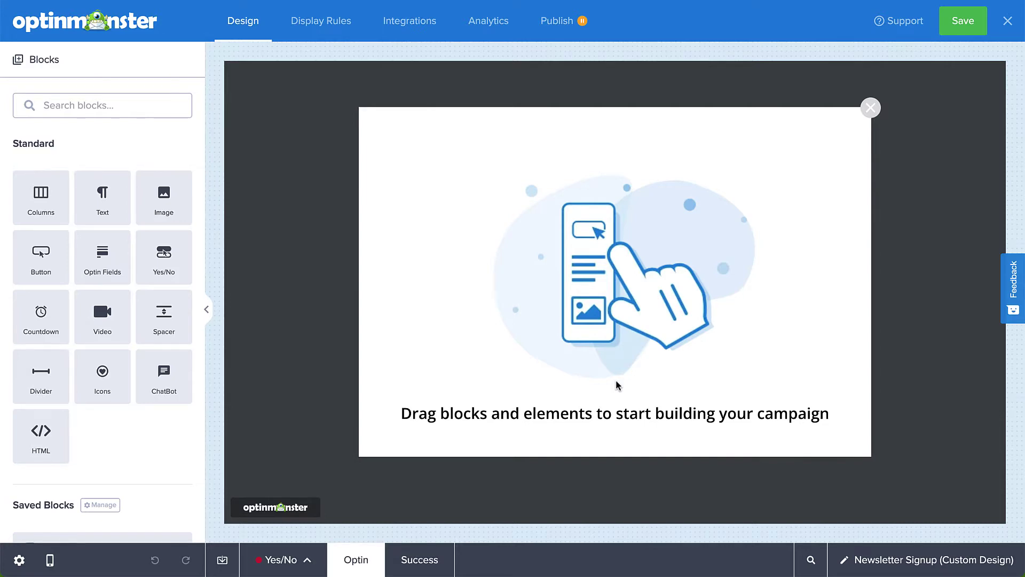
Step: After checking the Yes/No view, delete the optin view's default placeholder column
{"action": "left_click", "coordinate": [303, 558]}
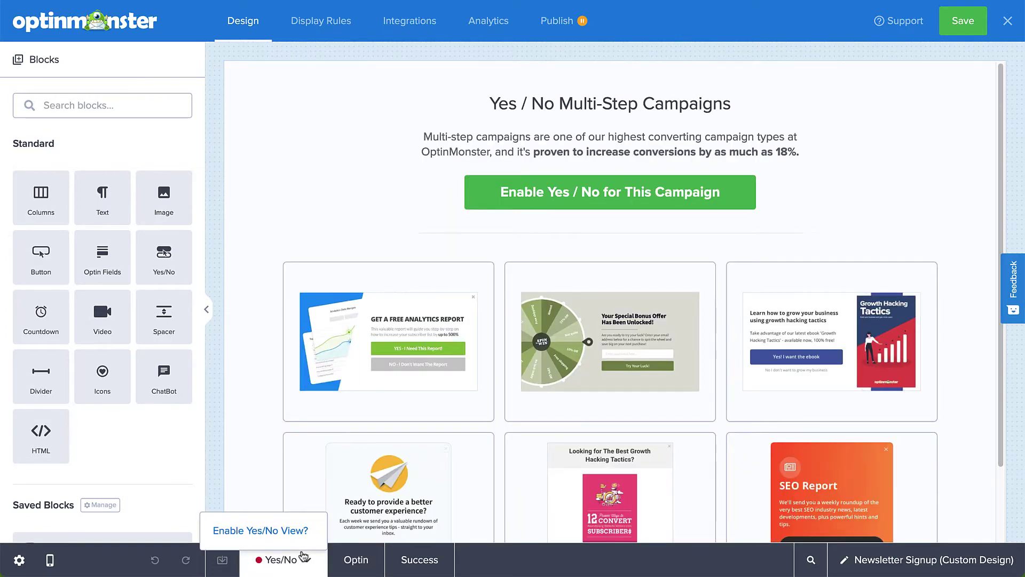
{"action": "left_click", "coordinate": [343, 560]}
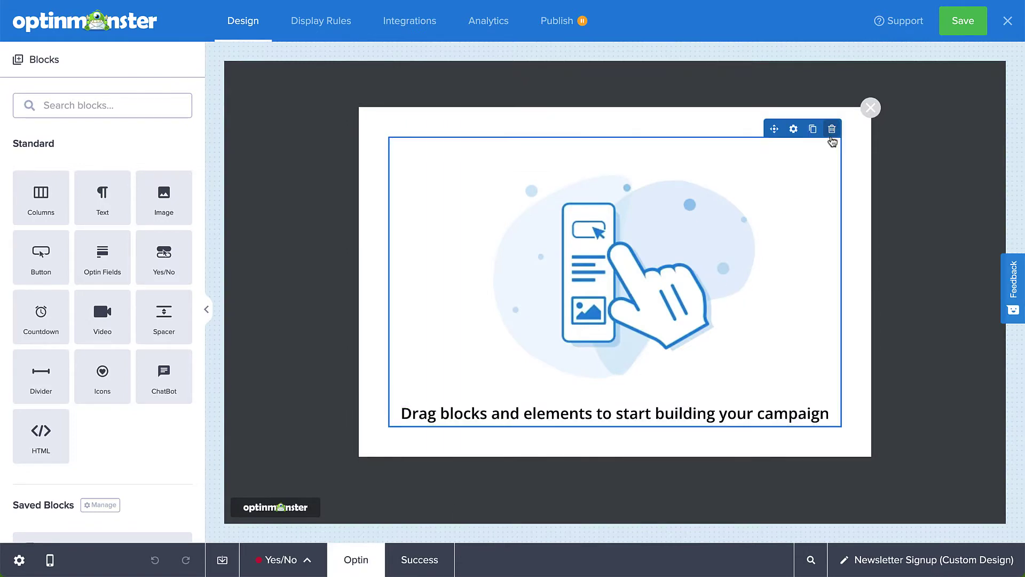
{"action": "left_click", "coordinate": [831, 130]}
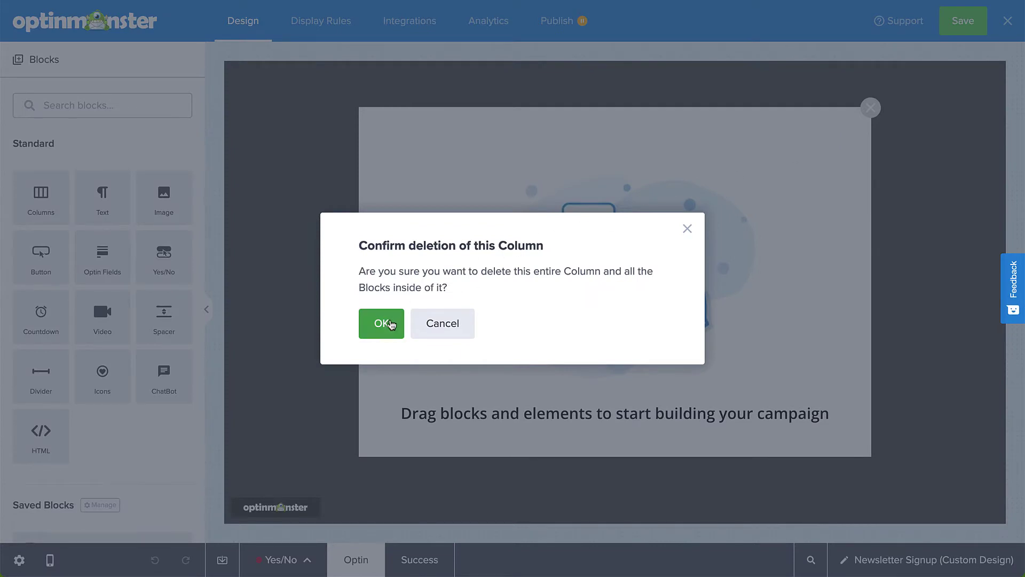
{"action": "left_click", "coordinate": [391, 324]}
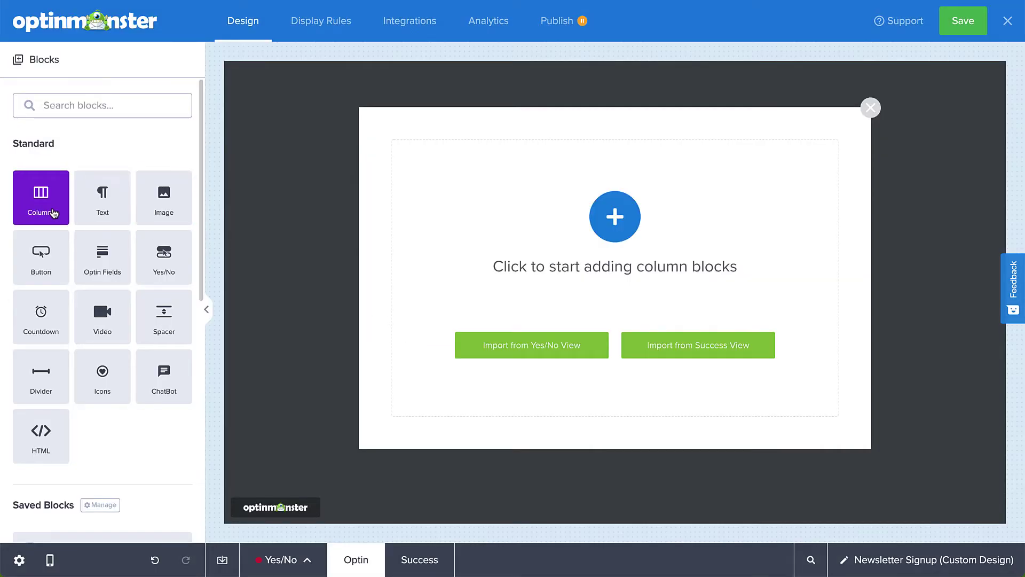
Step: Insert a 1/3–2/3 columns row and widen the left column to a 40/60 split
{"action": "left_click_drag", "start_coordinate": [52, 213], "coordinate": [587, 244]}
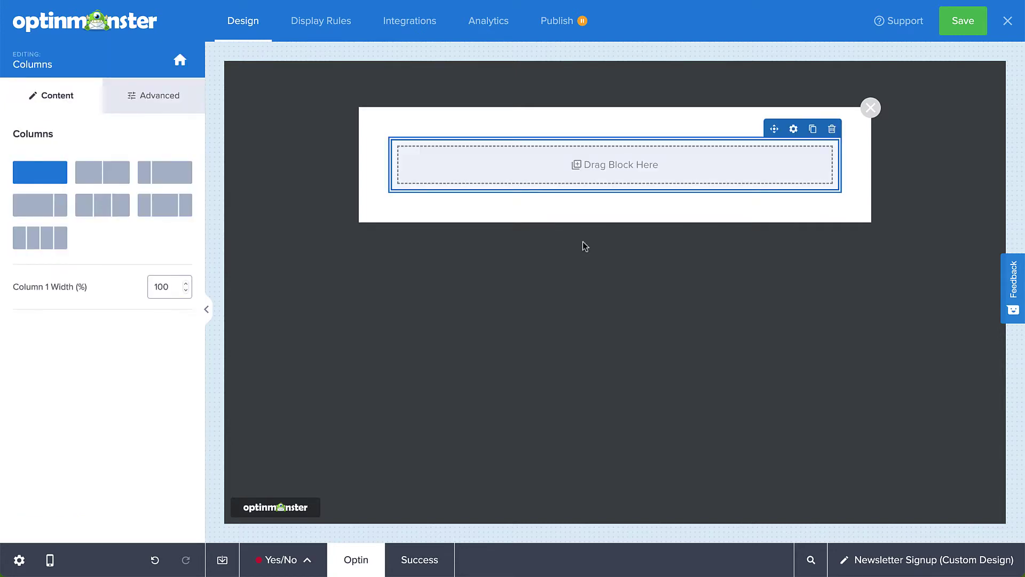
{"action": "left_click", "coordinate": [187, 182]}
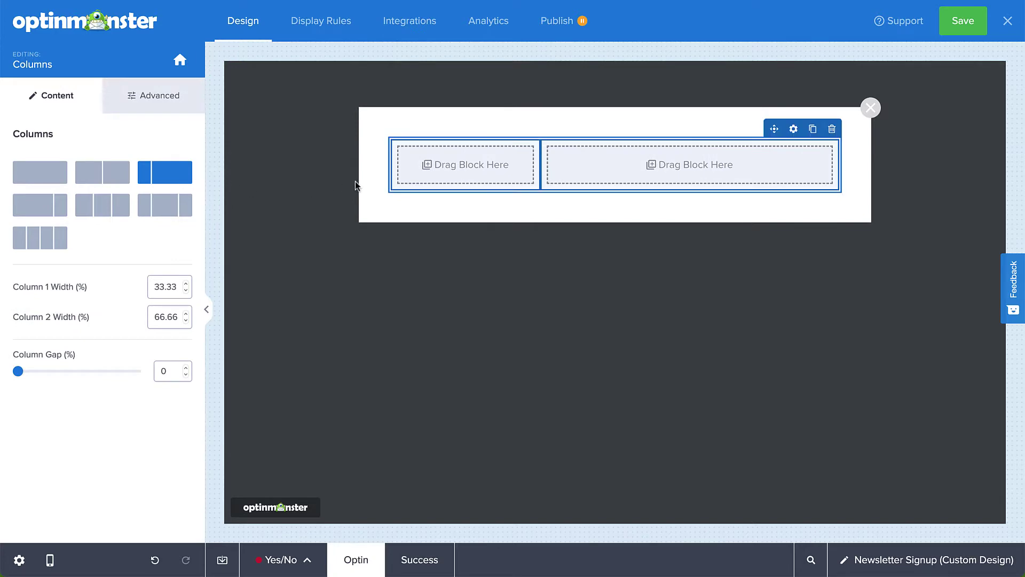
{"action": "left_click_drag", "start_coordinate": [541, 165], "coordinate": [570, 153]}
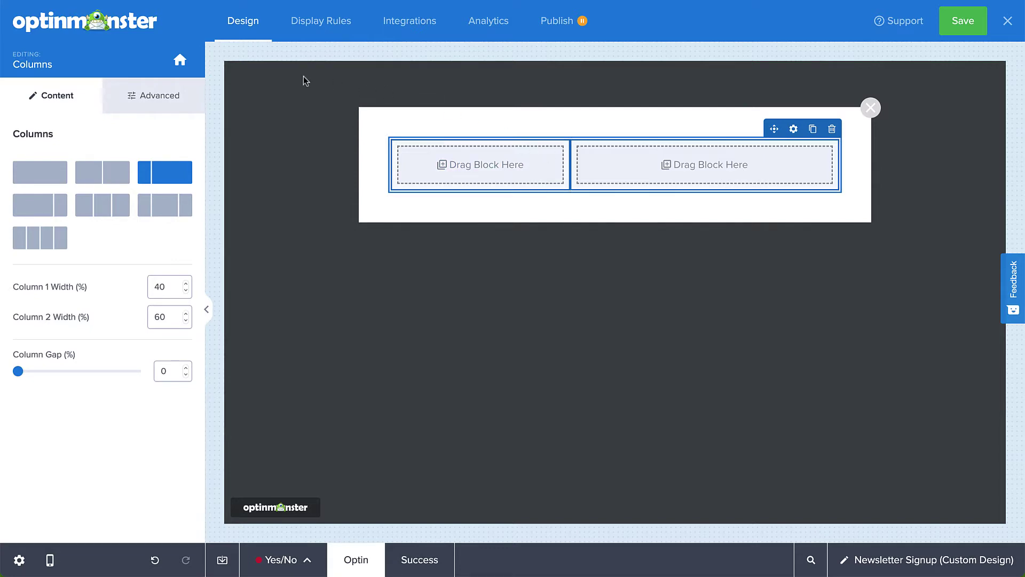
{"action": "left_click", "coordinate": [180, 60]}
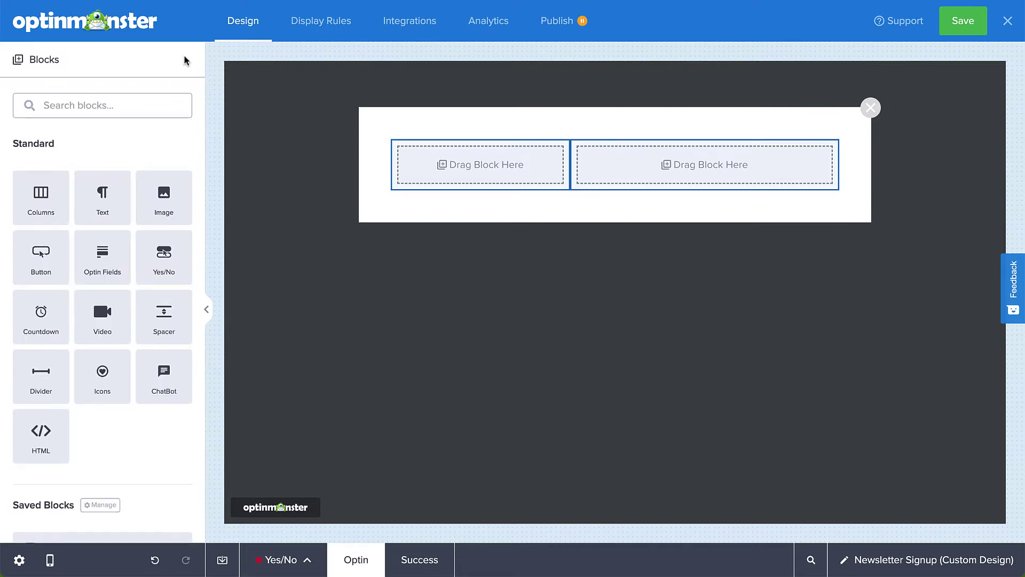
Step: Place a cactus image left, with the 35%-off offer, countdown timer and name/email/phone form right
{"action": "left_click_drag", "start_coordinate": [158, 199], "coordinate": [453, 173]}
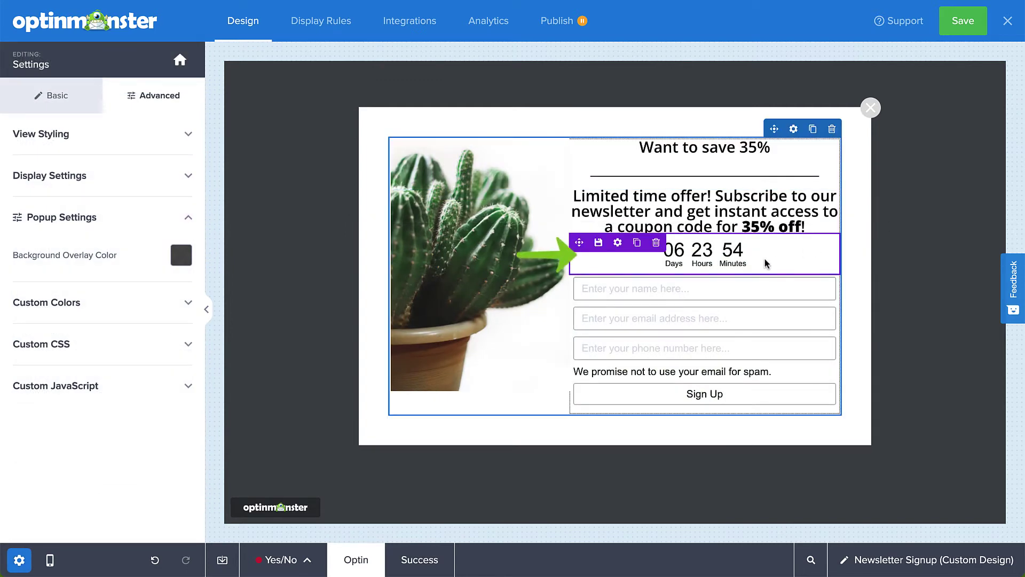
{"action": "left_click", "coordinate": [744, 262]}
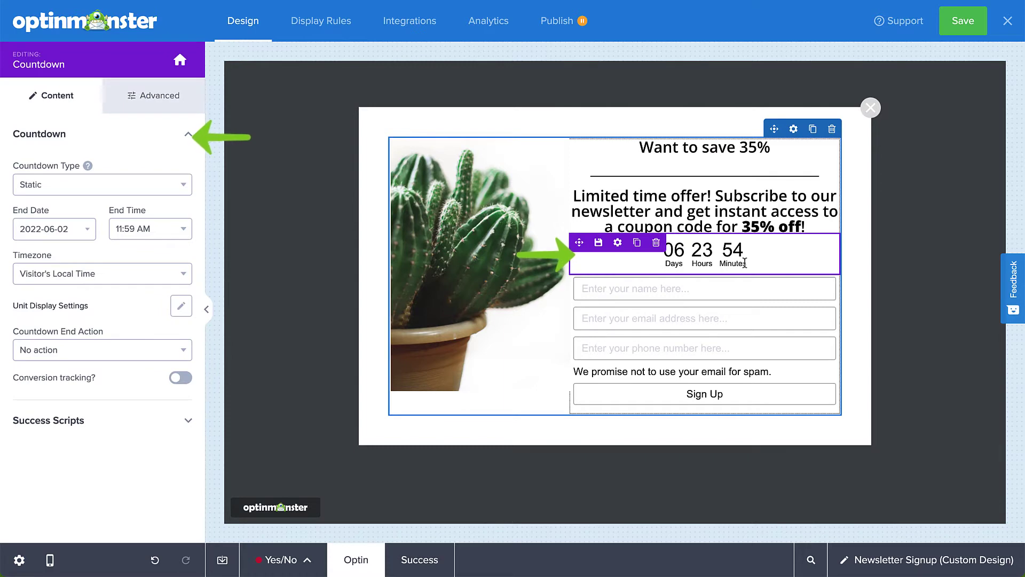
{"action": "left_click", "coordinate": [742, 277]}
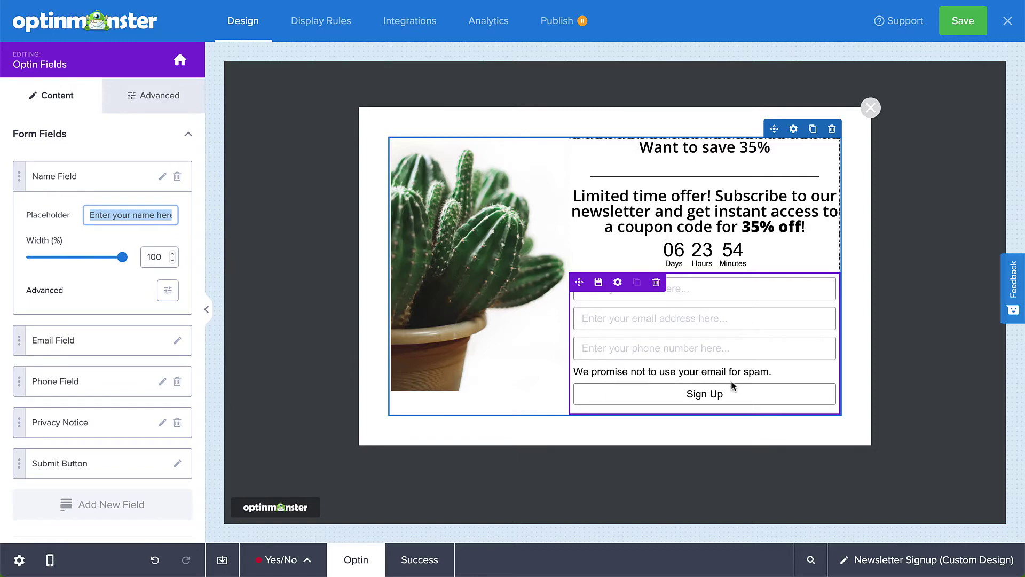
Step: Set the Sign Up button's click action to go to the Success view, and open that view
{"action": "left_click", "coordinate": [720, 407]}
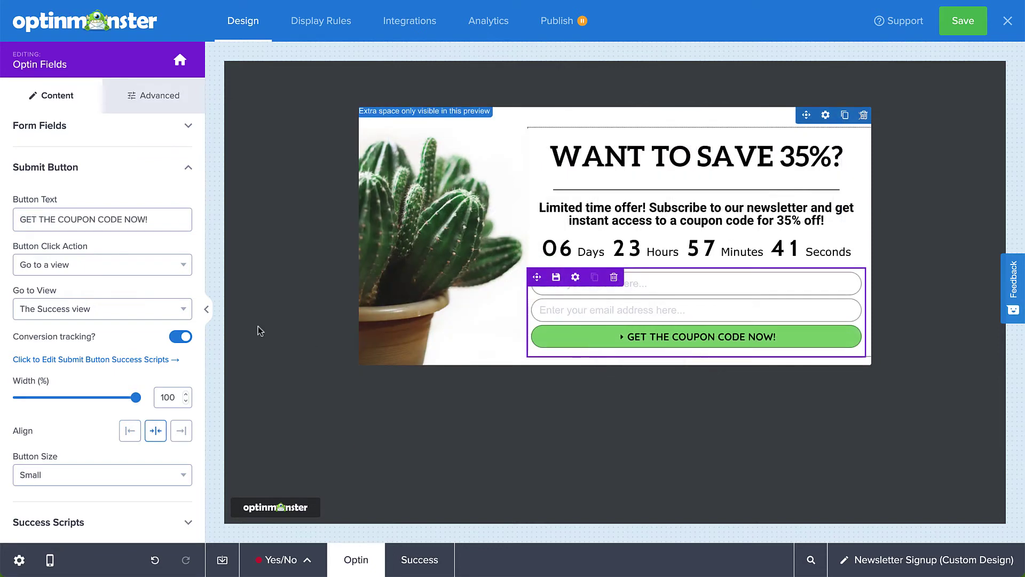
{"action": "left_click", "coordinate": [184, 315]}
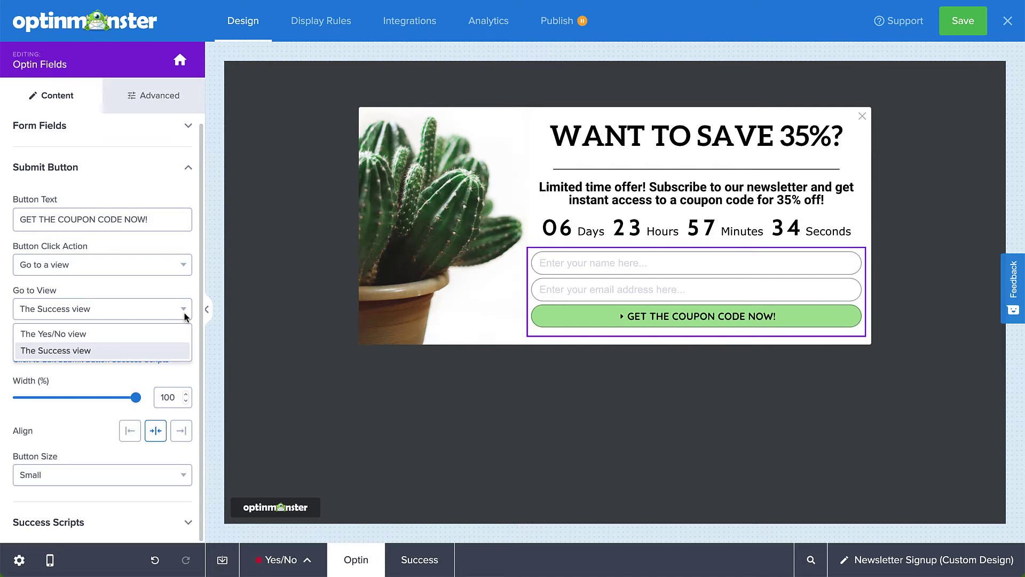
{"action": "left_click", "coordinate": [184, 317]}
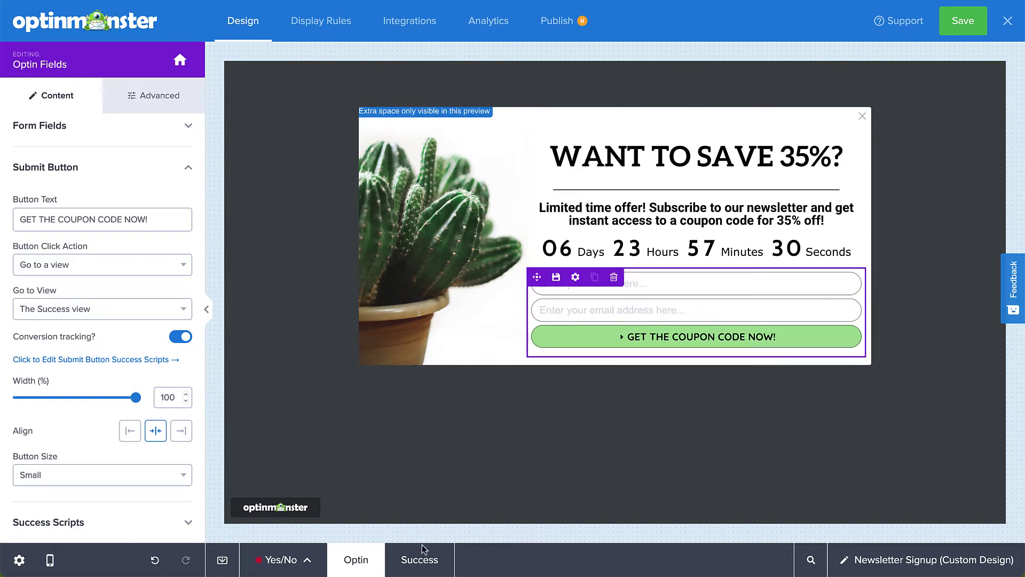
{"action": "left_click", "coordinate": [421, 555]}
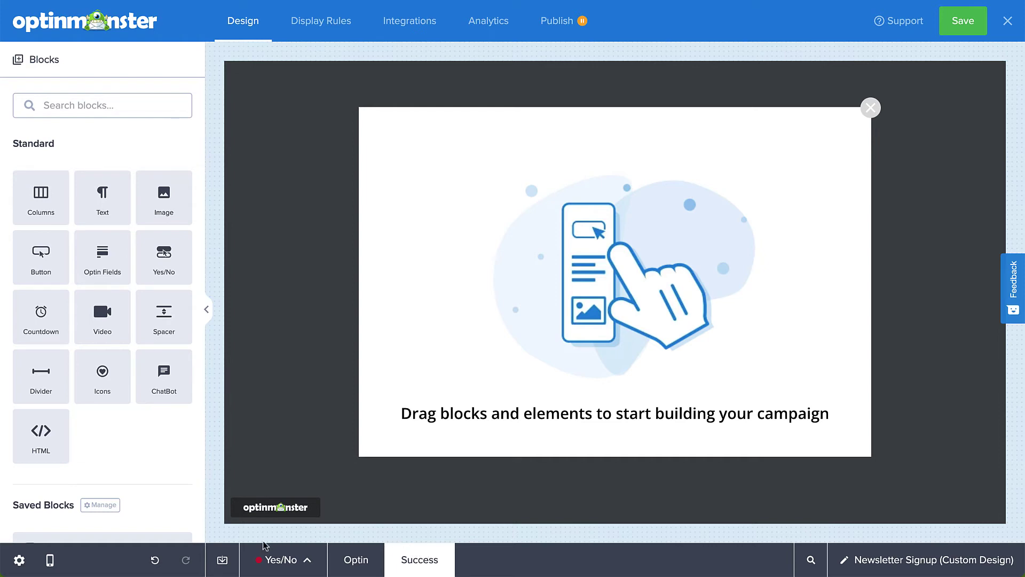
Step: Import the Optin view into Success and reword it to 'THANK YOU!' with code SPRINGFORWARD35
{"action": "left_click", "coordinate": [223, 560]}
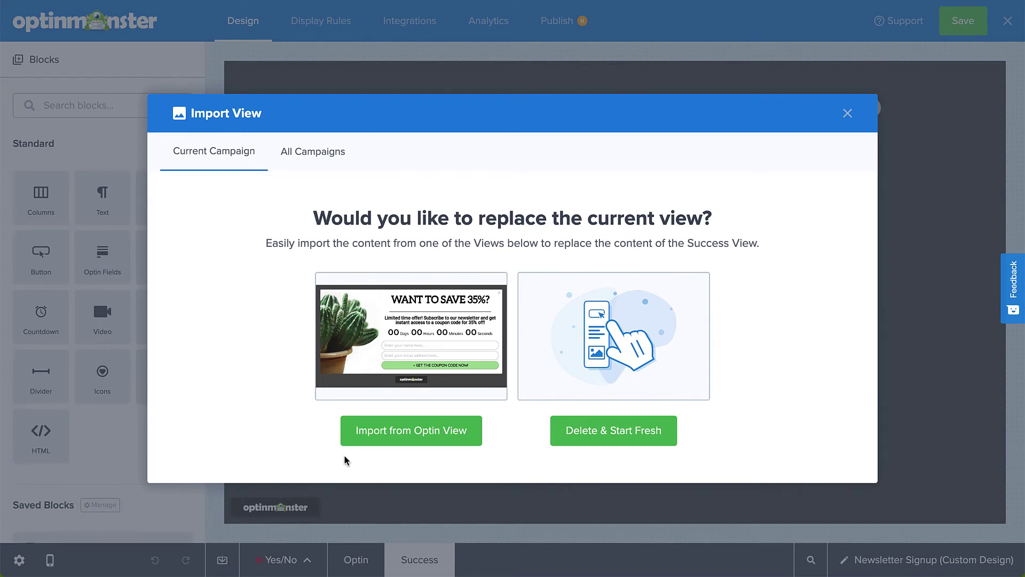
{"action": "left_click", "coordinate": [368, 441]}
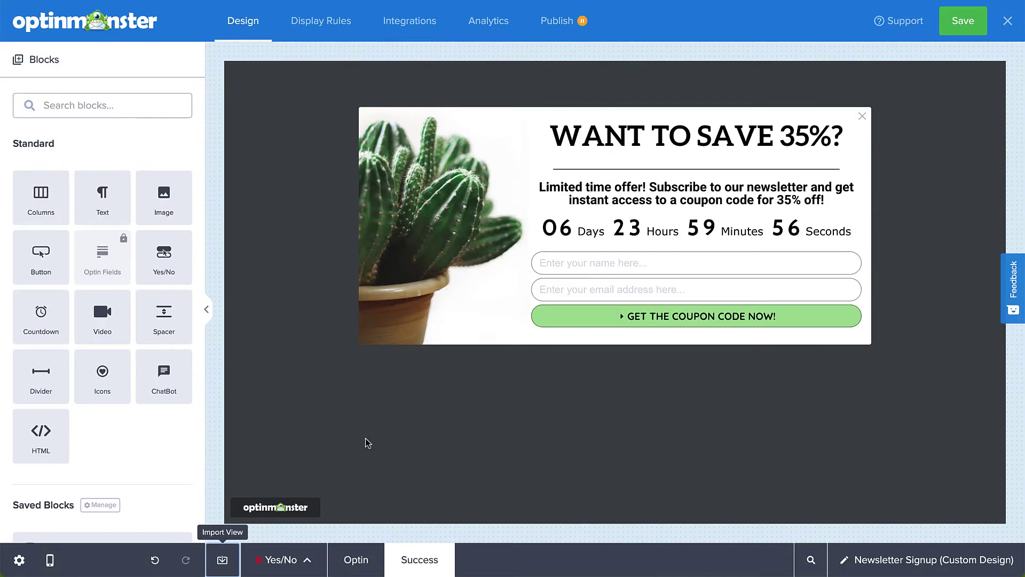
{"action": "left_click", "coordinate": [649, 189]}
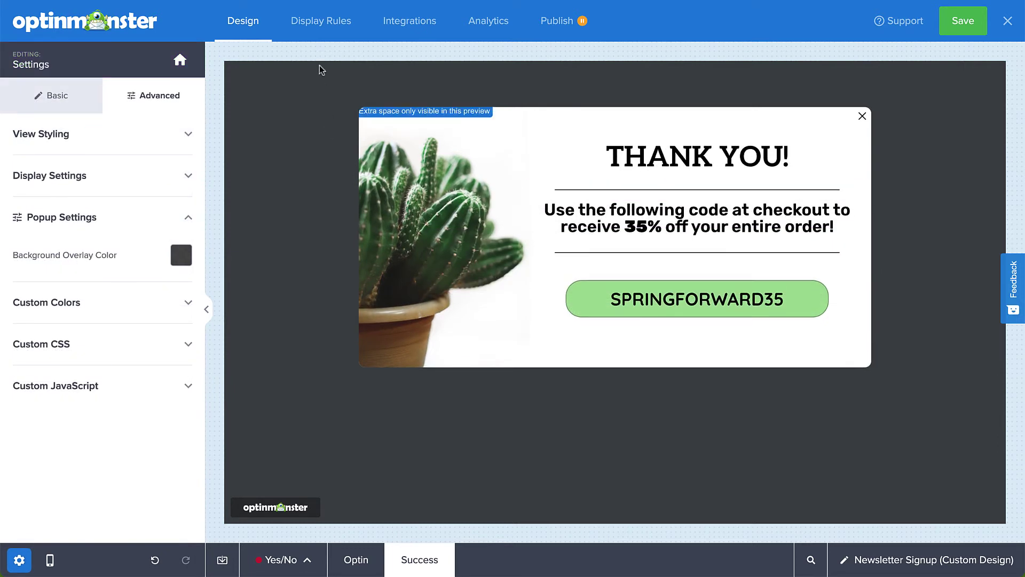
{"action": "left_click", "coordinate": [321, 22]}
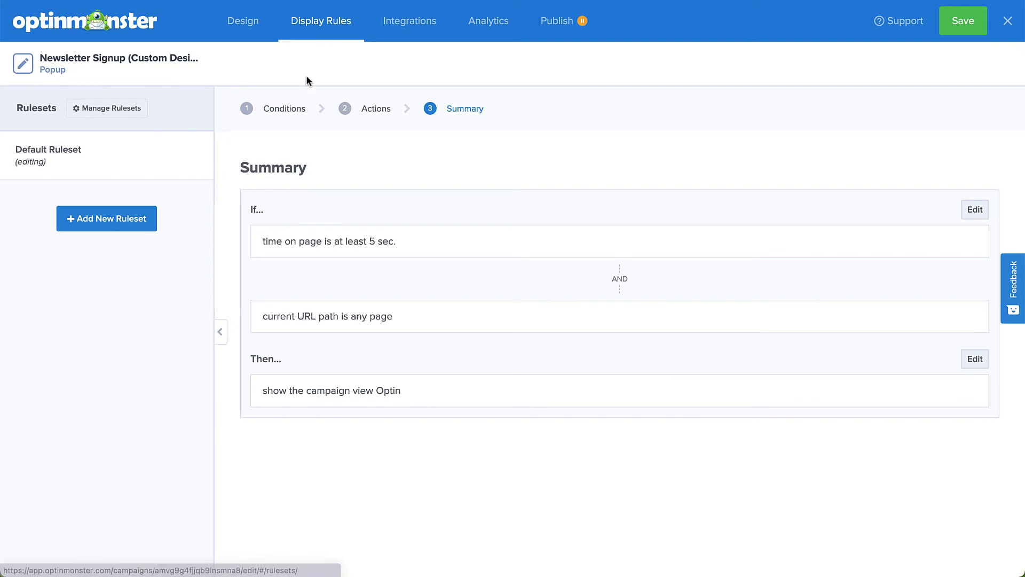
Step: Change the display conditions to URL path contains 'store' plus exit detected, with a Bounce effect
{"action": "left_click", "coordinate": [299, 110]}
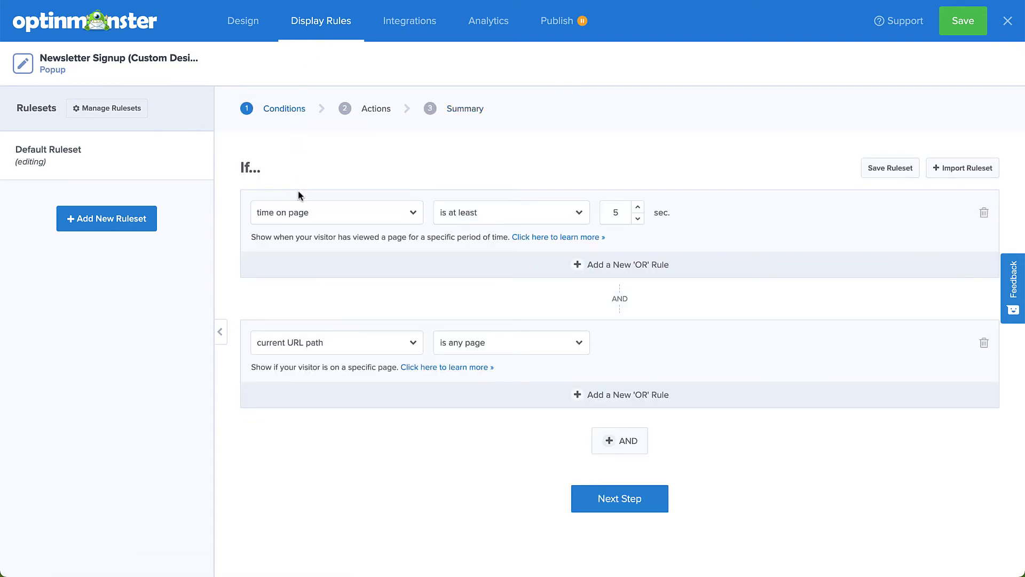
{"action": "left_click", "coordinate": [298, 213]}
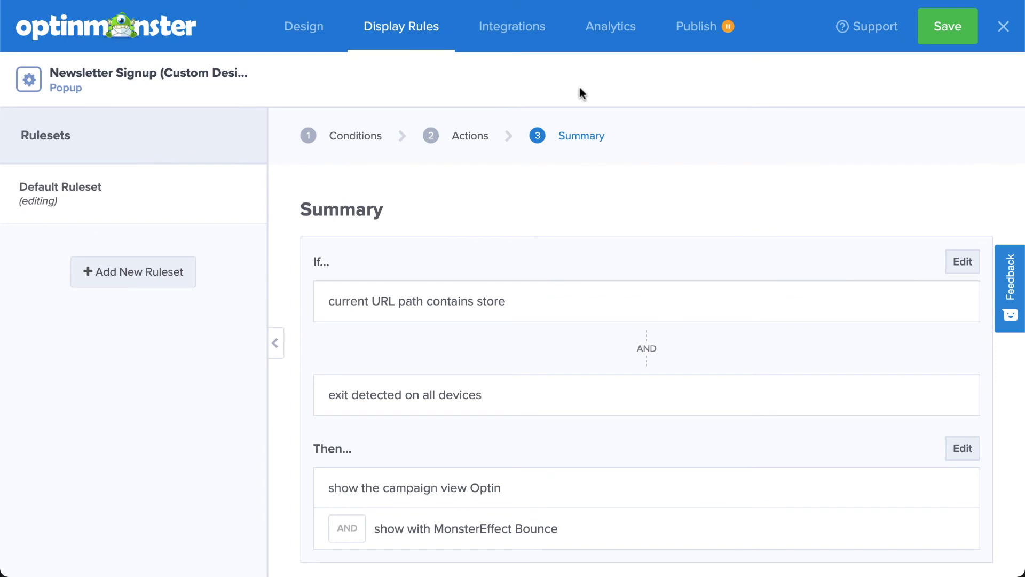
{"action": "left_click", "coordinate": [526, 40]}
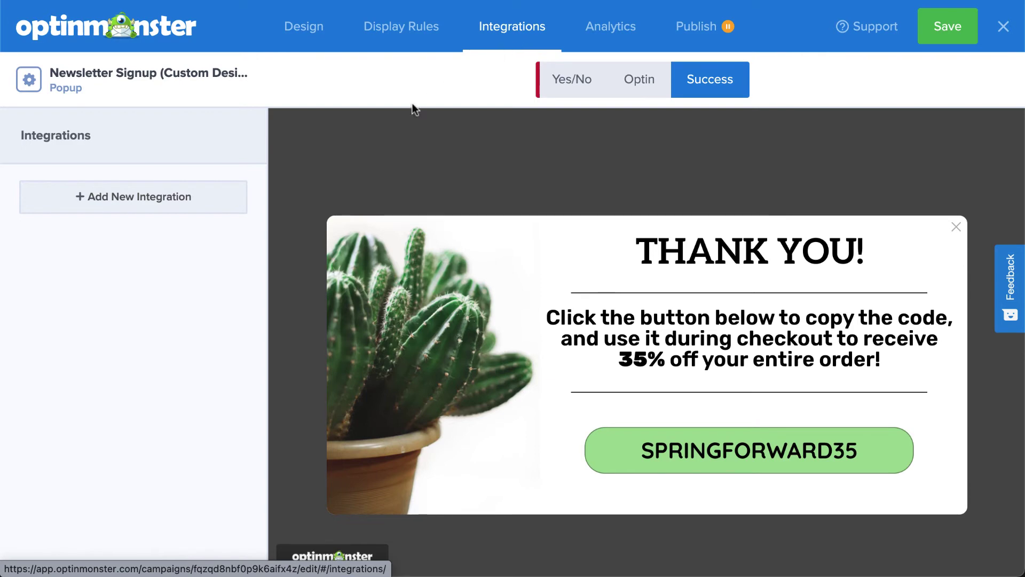
Step: Add Monster Leads from the Email Provider list as an integration alongside Constant Contact
{"action": "left_click", "coordinate": [237, 201]}
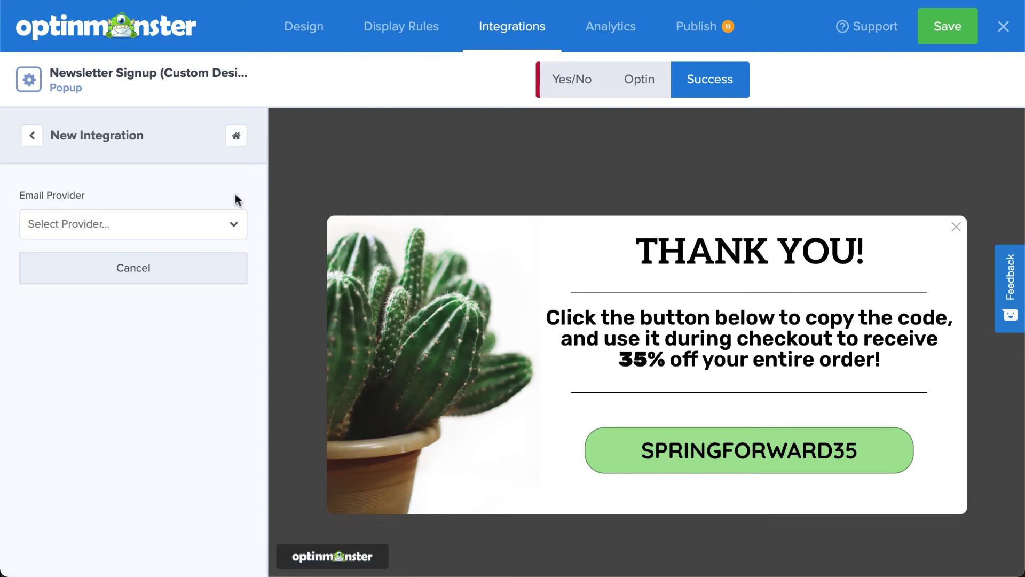
{"action": "left_click", "coordinate": [220, 224]}
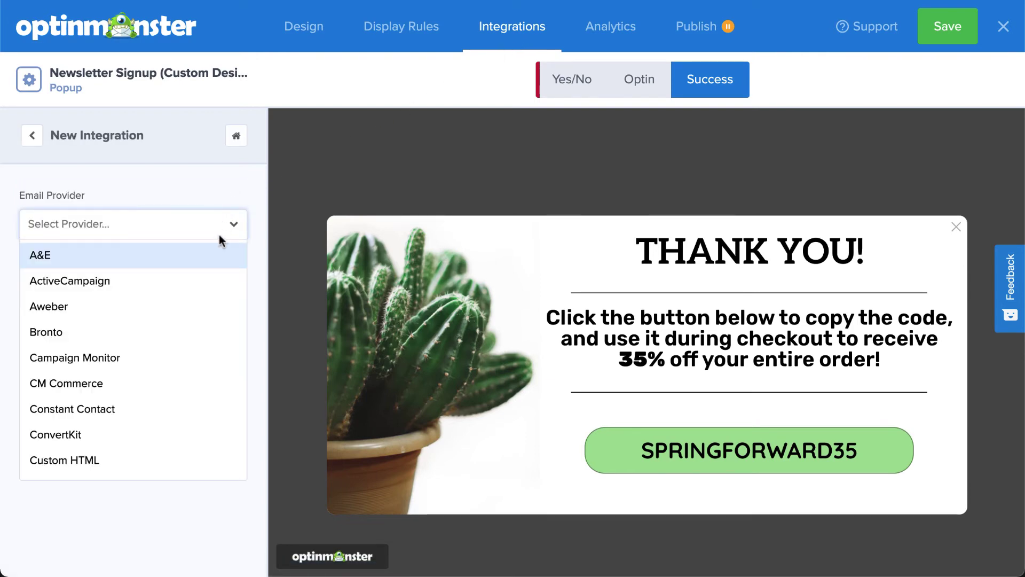
{"action": "scroll", "coordinate": [217, 258], "scroll_direction": "down", "scroll_amount": 10}
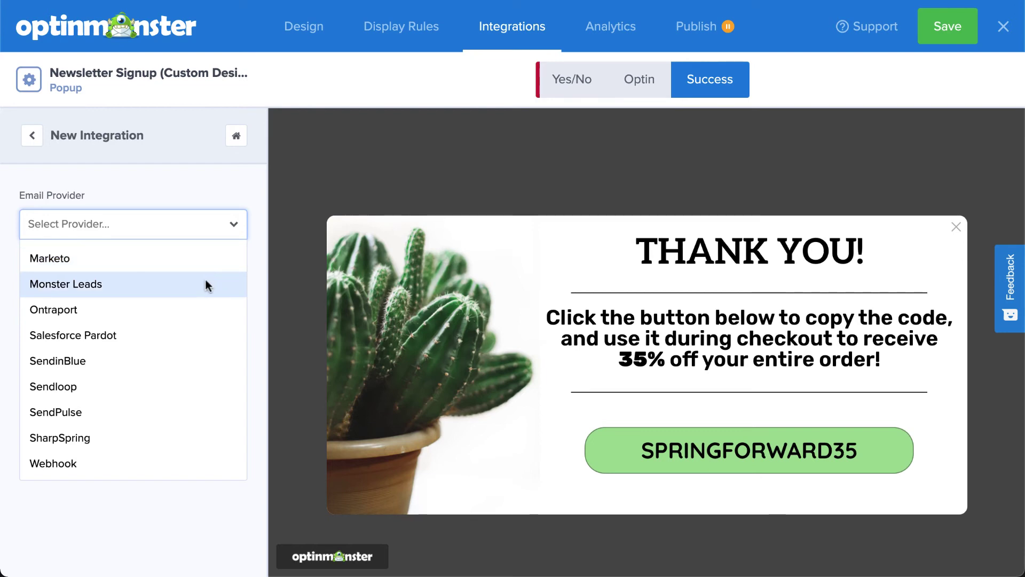
{"action": "left_click", "coordinate": [206, 283]}
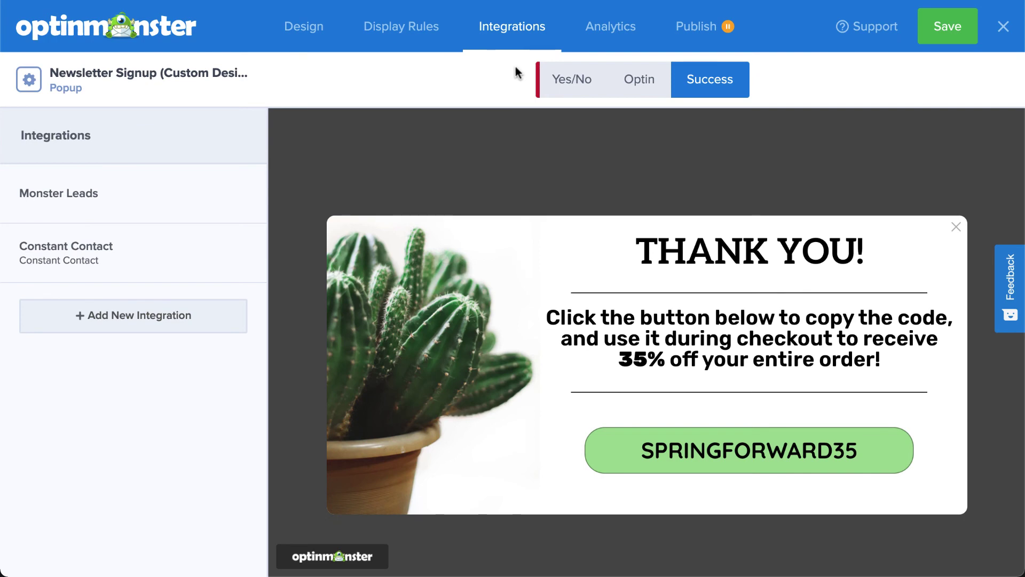
{"action": "left_click", "coordinate": [682, 26]}
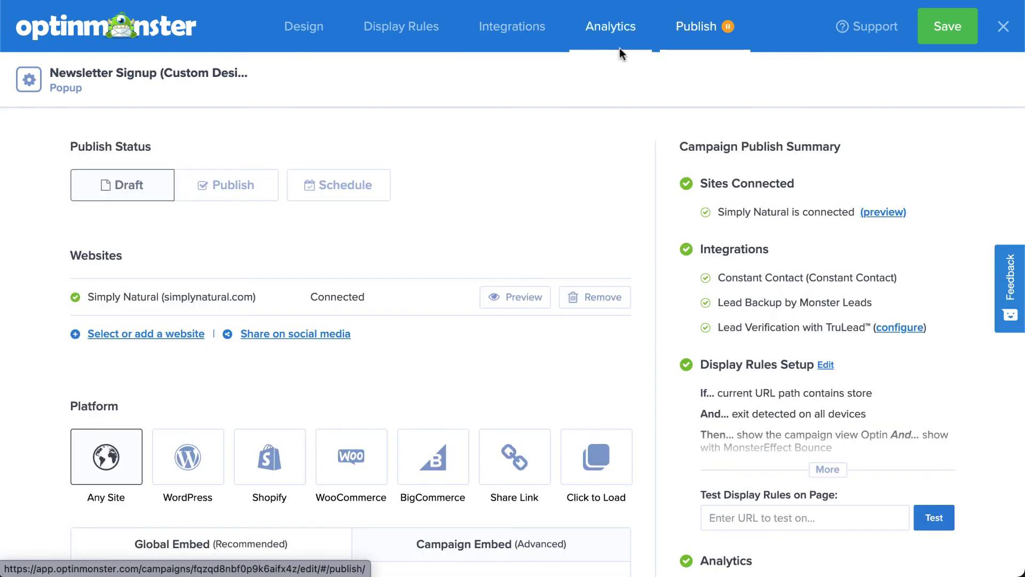
Step: Publish and save the campaign, then scroll the Docs page to the Getting Started articles
{"action": "left_click", "coordinate": [277, 189]}
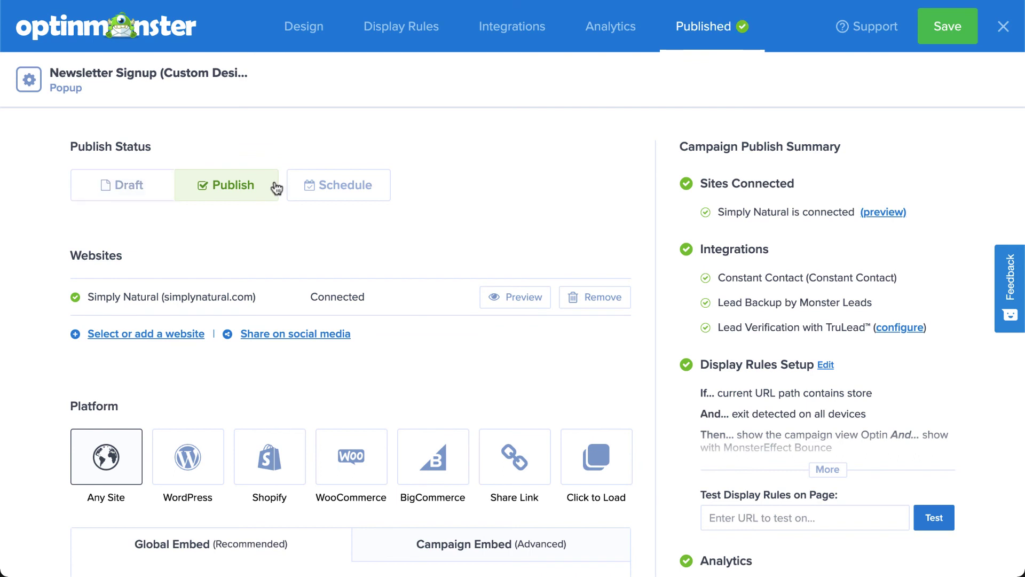
{"action": "left_click", "coordinate": [931, 34]}
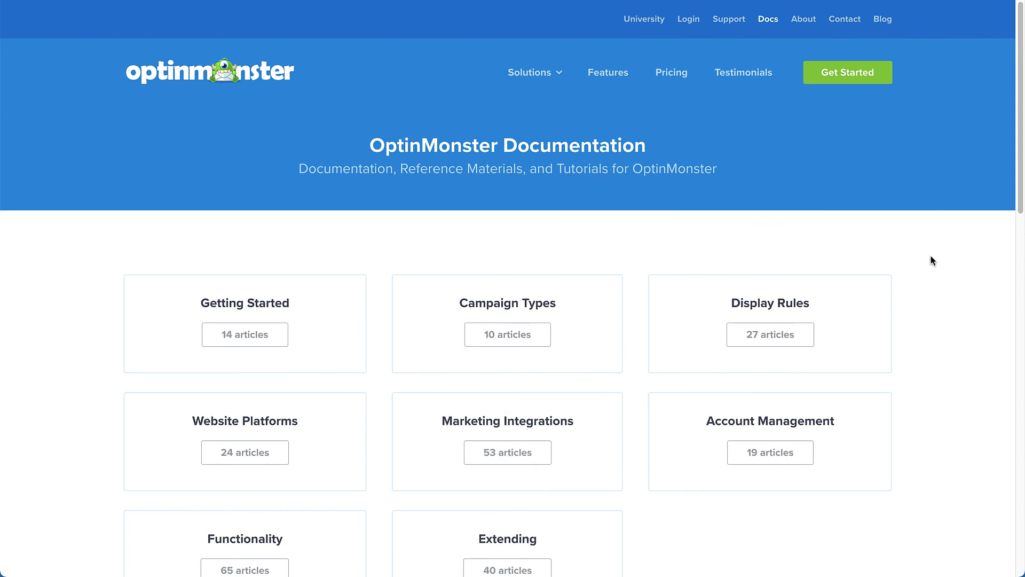
{"action": "scroll", "coordinate": [931, 256], "scroll_direction": "down", "scroll_amount": 4}
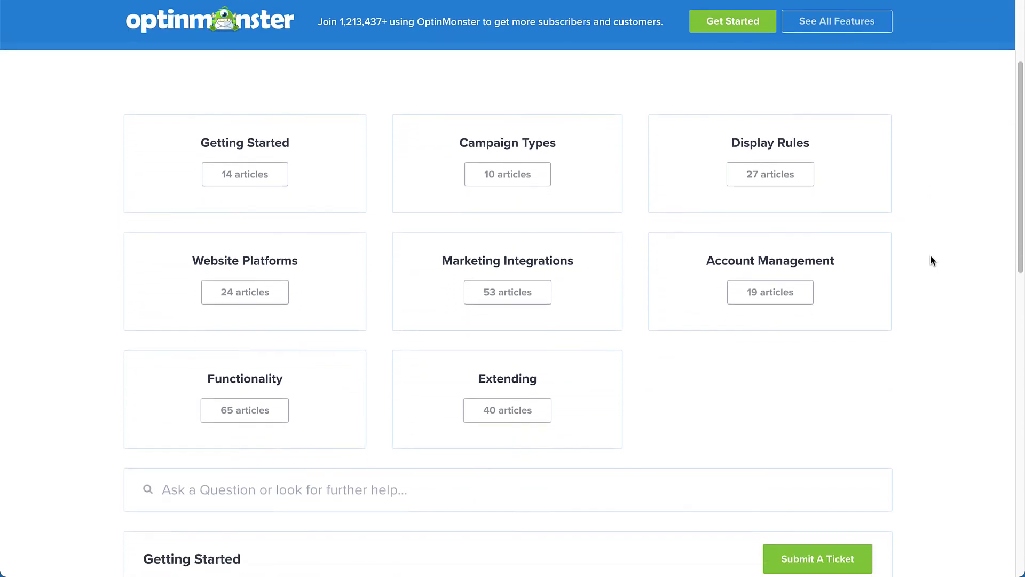
{"action": "scroll", "coordinate": [930, 260], "scroll_direction": "down", "scroll_amount": 2}
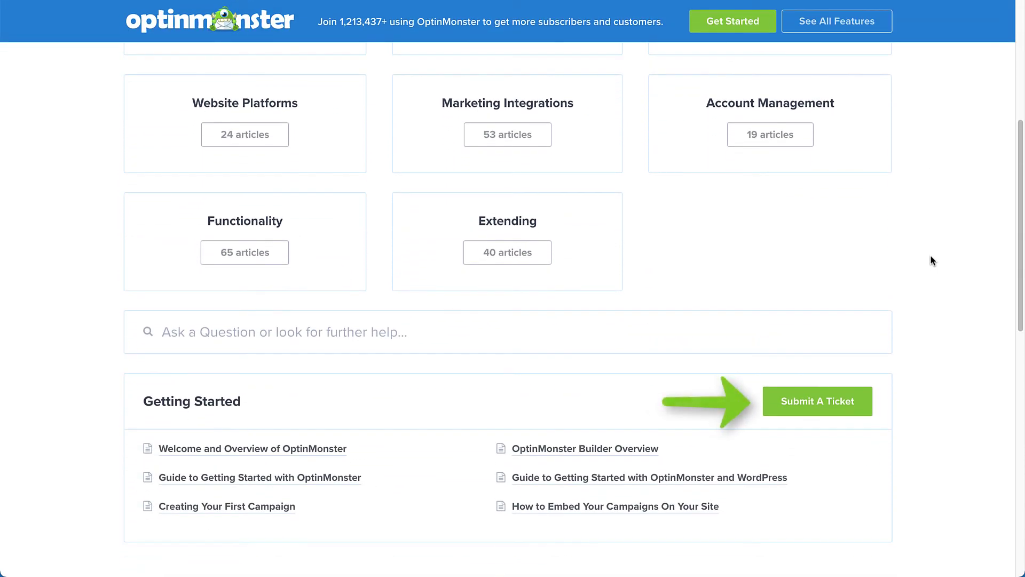